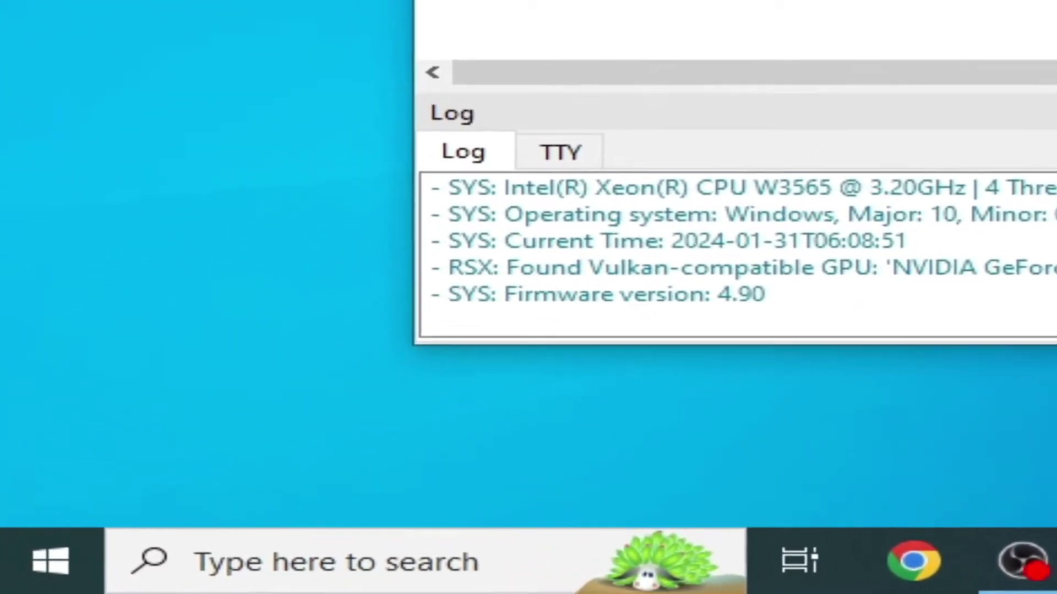
Launch System Configuration with msconfig and open the advanced boot options for Windows 10
{"action": "left_click", "coordinate": [385, 562]}
{"action": "type", "text": "msconfig"}
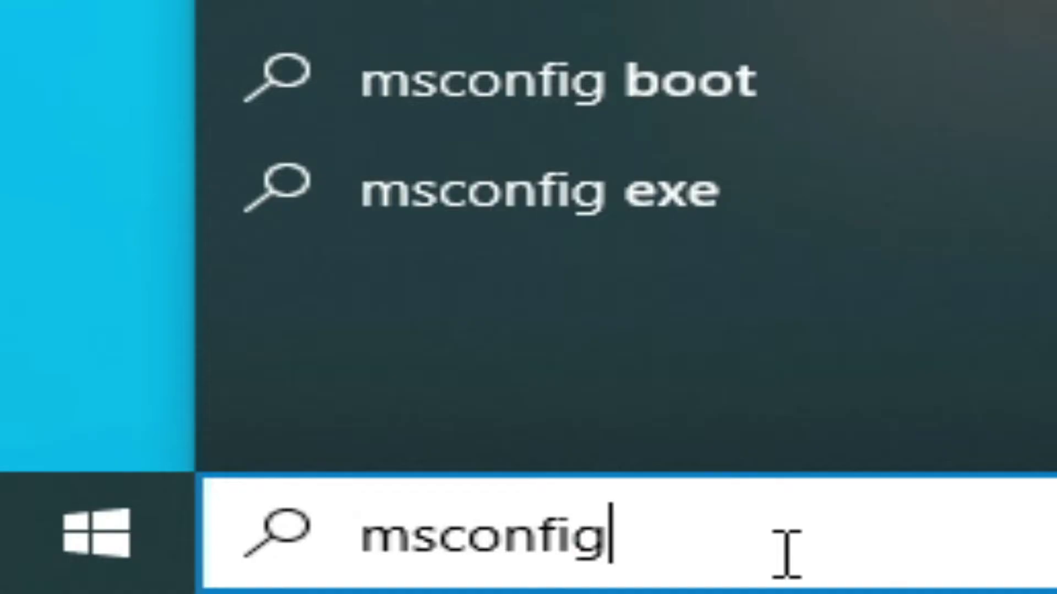
{"action": "key", "text": "Return"}
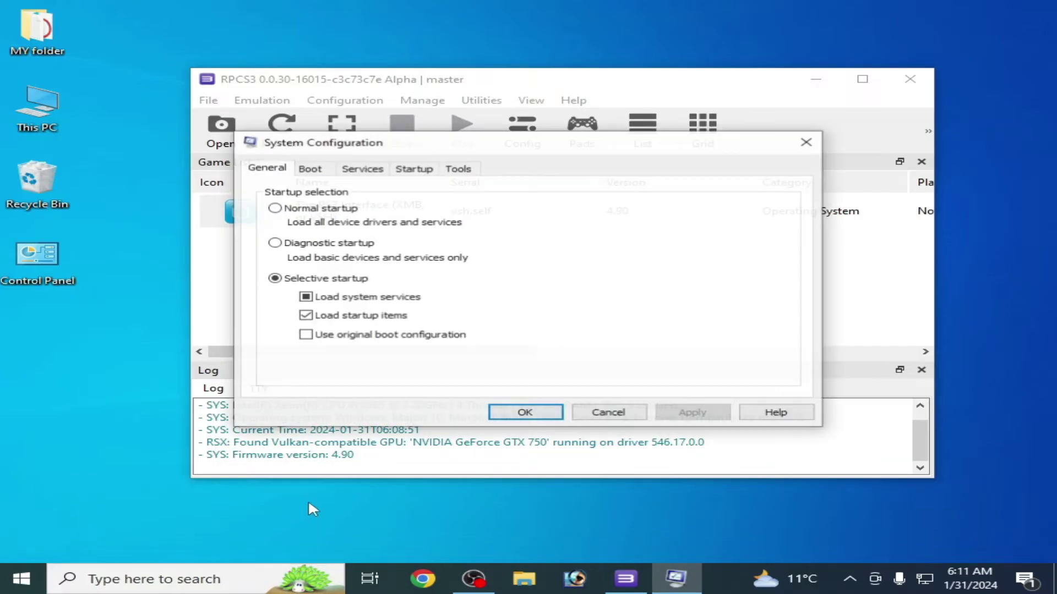
{"action": "left_click", "coordinate": [309, 169]}
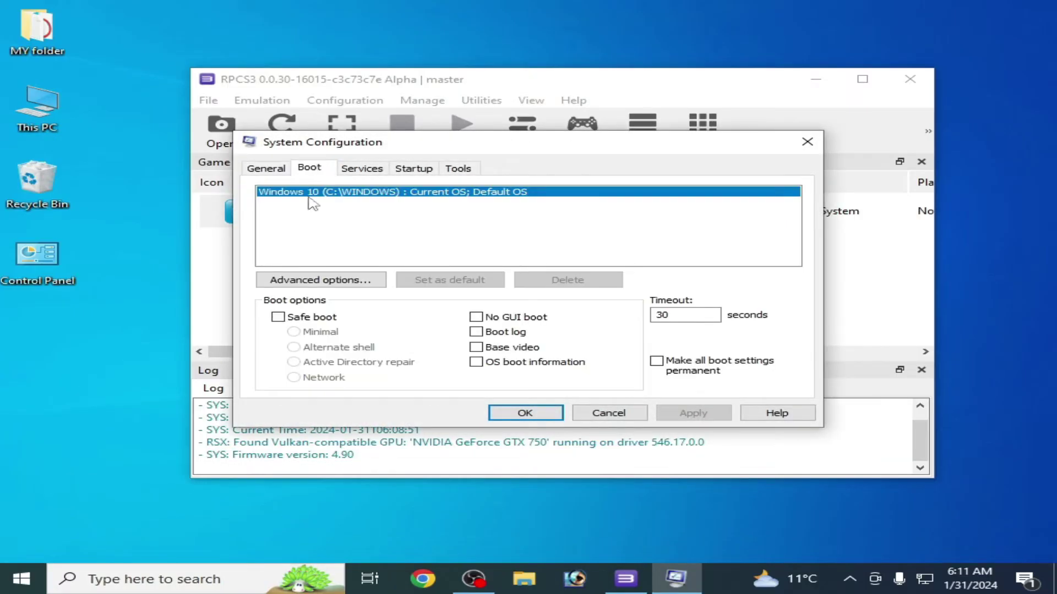
{"action": "left_click", "coordinate": [307, 284]}
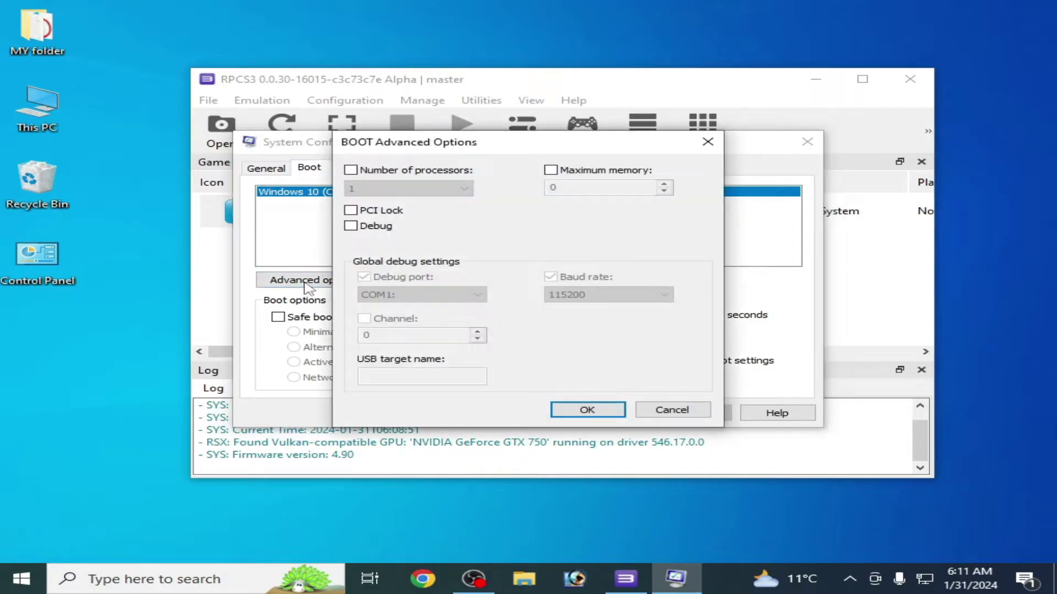
Toggle the number of processors option with no maximum memory limit, and apply the boot configuration
{"action": "left_click", "coordinate": [558, 175]}
{"action": "left_click", "coordinate": [564, 177]}
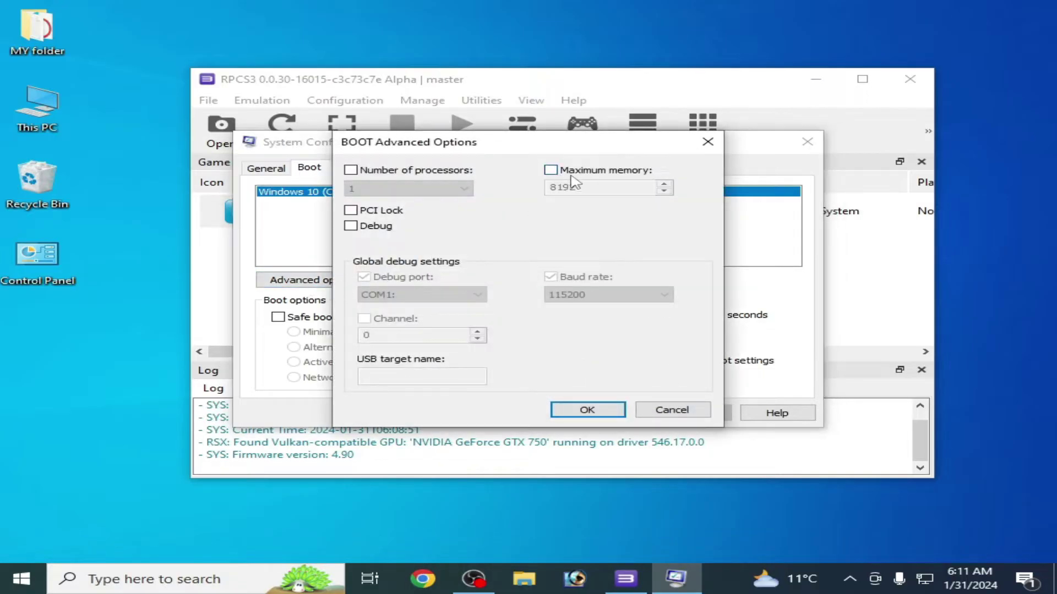
{"action": "left_click", "coordinate": [351, 170]}
{"action": "left_click", "coordinate": [574, 408]}
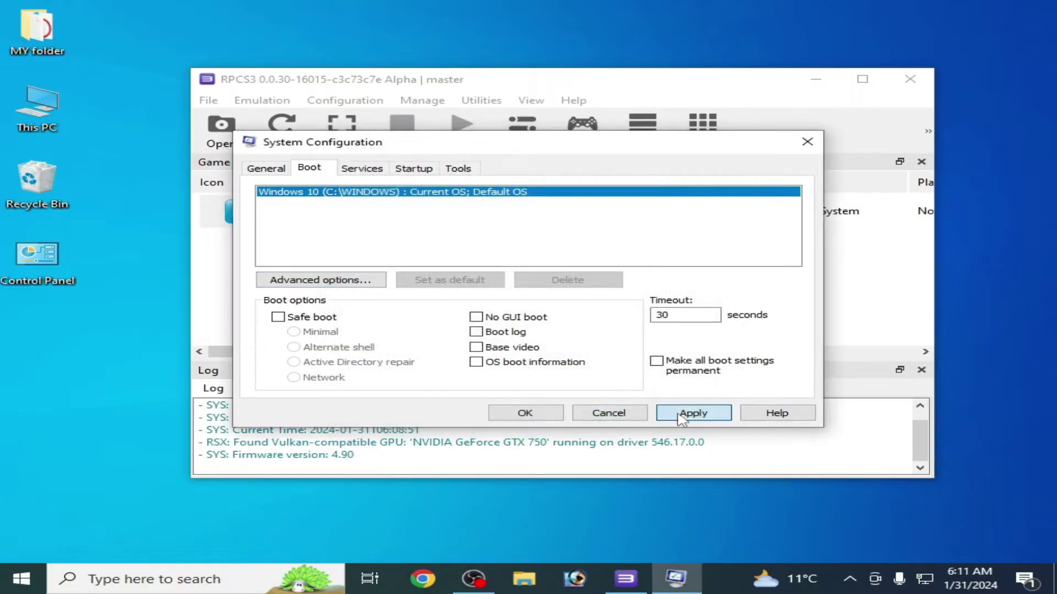
{"action": "left_click", "coordinate": [684, 419]}
{"action": "left_click", "coordinate": [523, 414]}
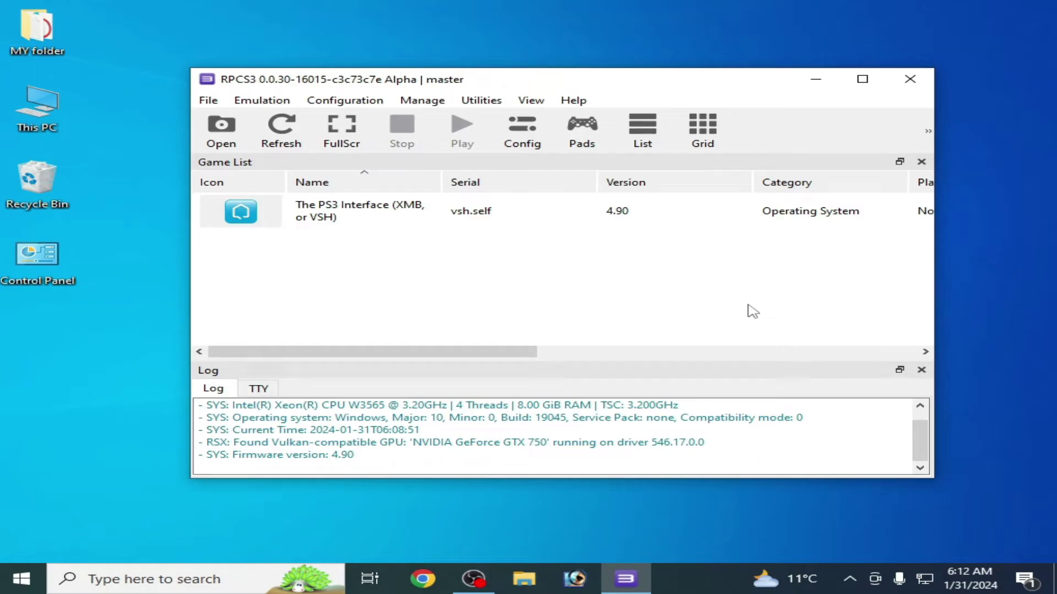
Open the GPU settings in the RPCS3 configuration
{"action": "left_click", "coordinate": [345, 100]}
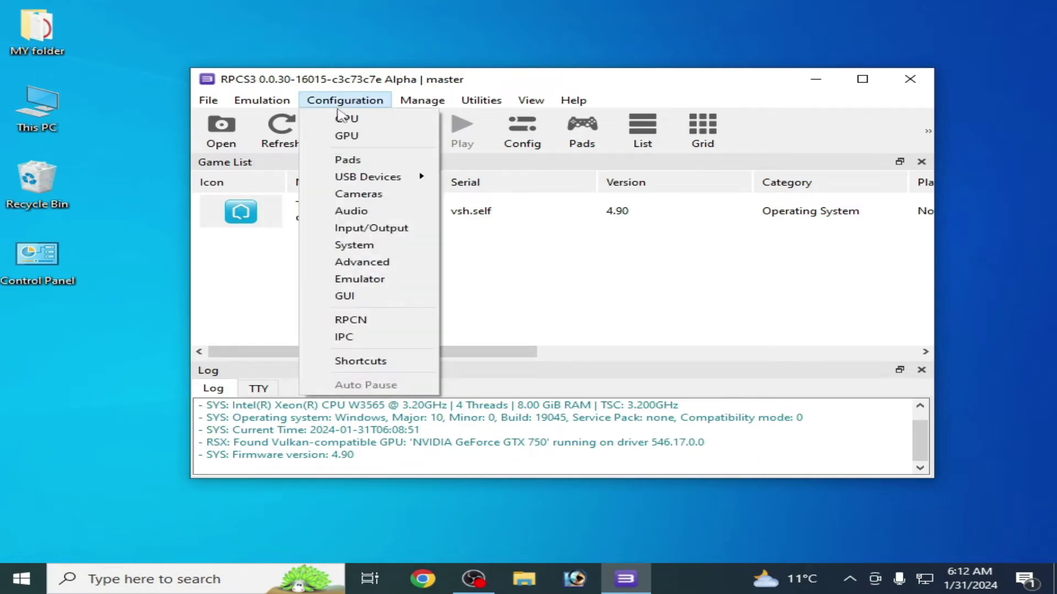
{"action": "left_click", "coordinate": [352, 121]}
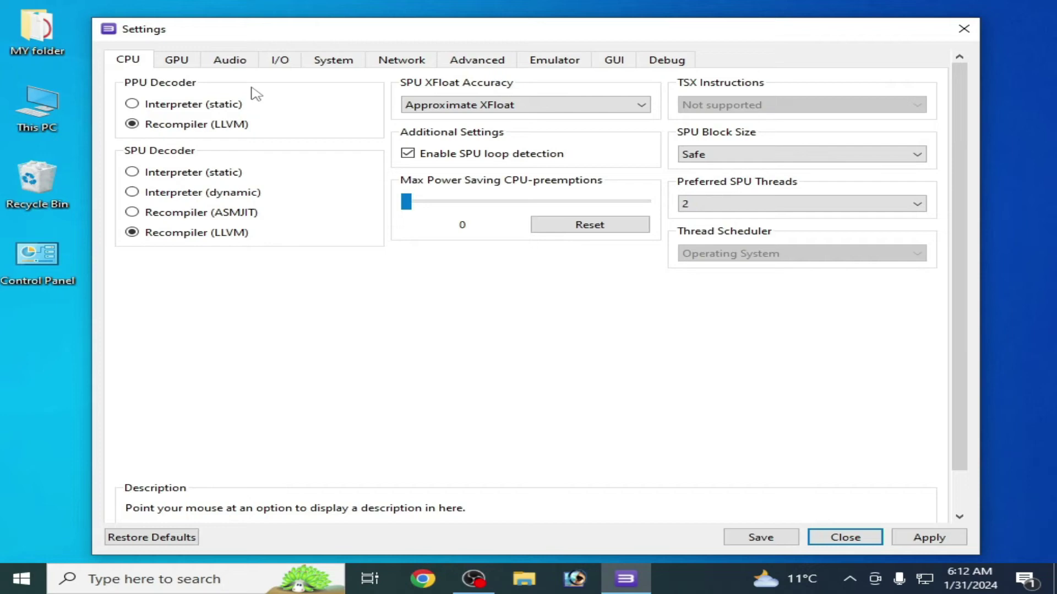
{"action": "left_click", "coordinate": [177, 60]}
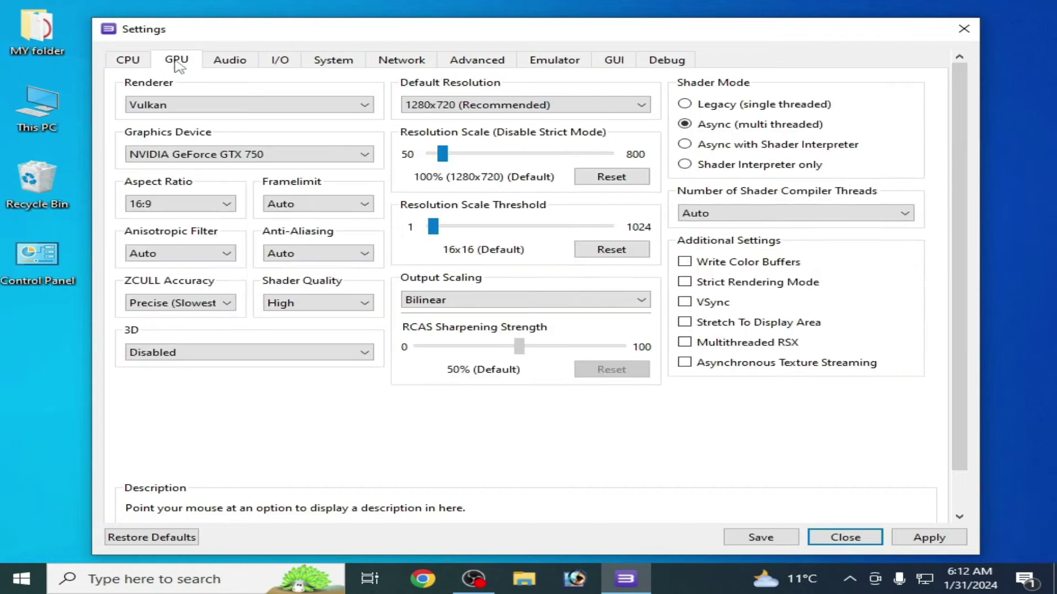
Switch the renderer to OpenGL and return it to Vulkan
{"action": "left_click", "coordinate": [288, 106]}
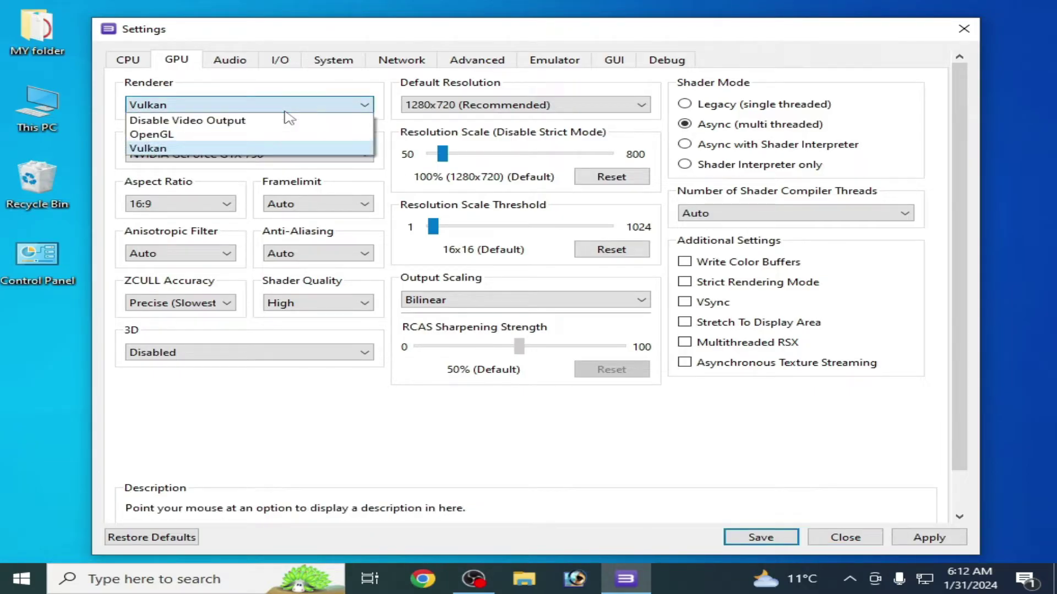
{"action": "left_click", "coordinate": [165, 135]}
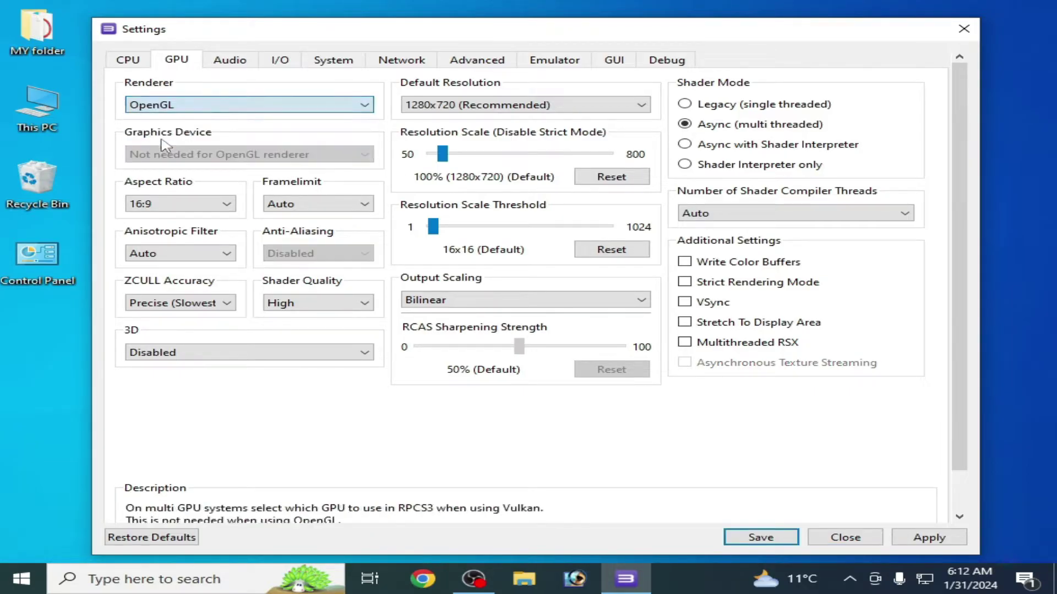
{"action": "left_click", "coordinate": [219, 105]}
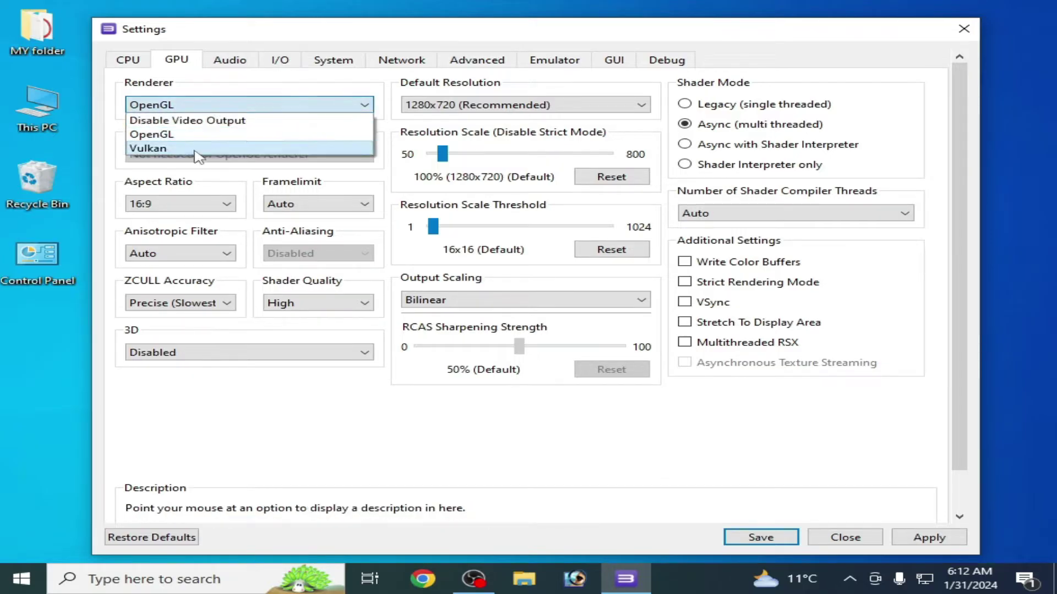
{"action": "left_click", "coordinate": [162, 149]}
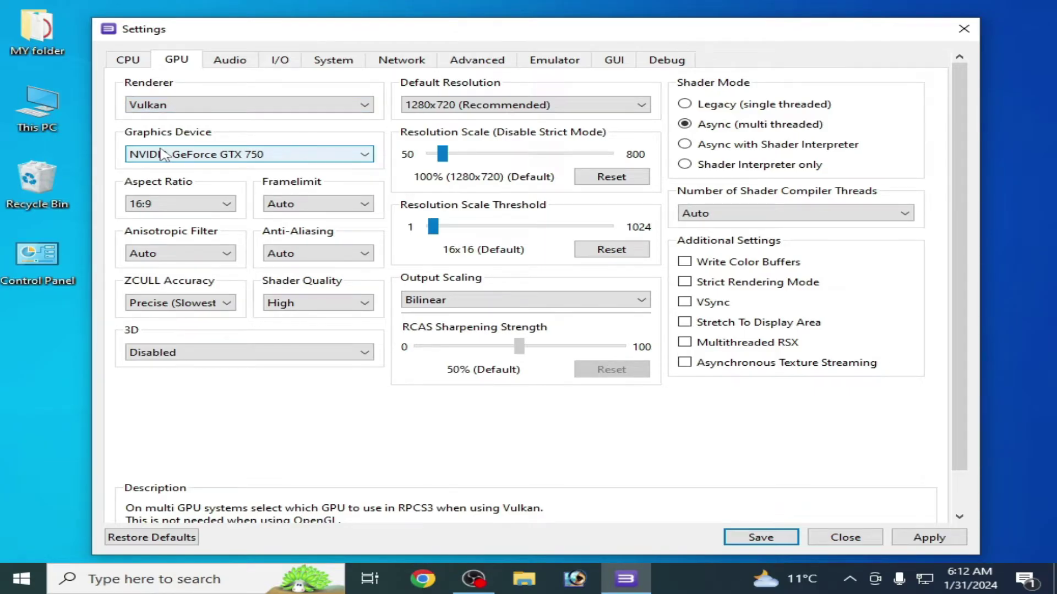
Enable VSync in the additional GPU settings and save the emulator configuration
{"action": "left_click", "coordinate": [702, 302]}
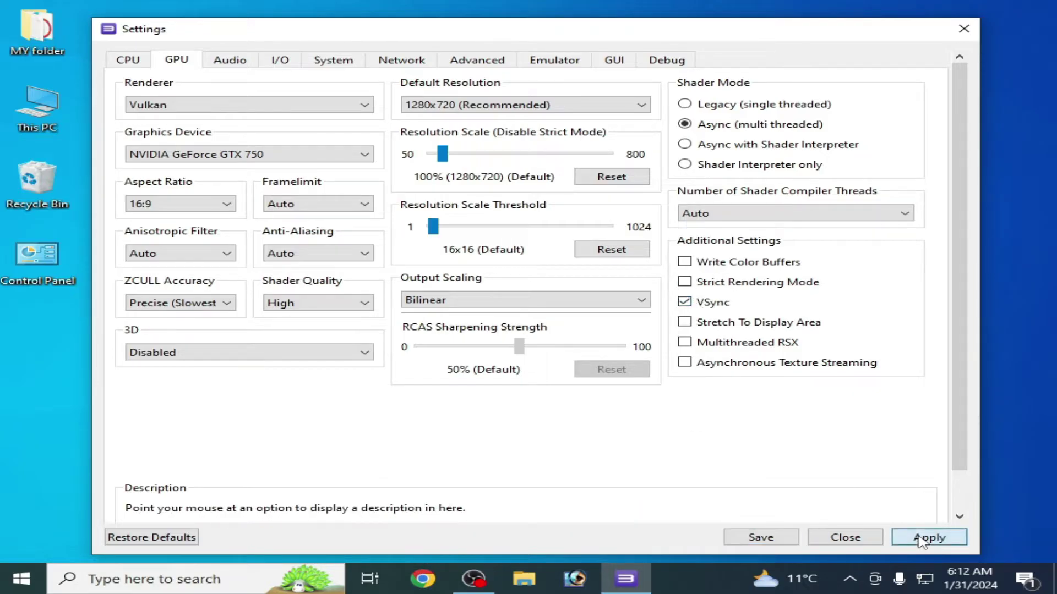
{"action": "left_click", "coordinate": [768, 537]}
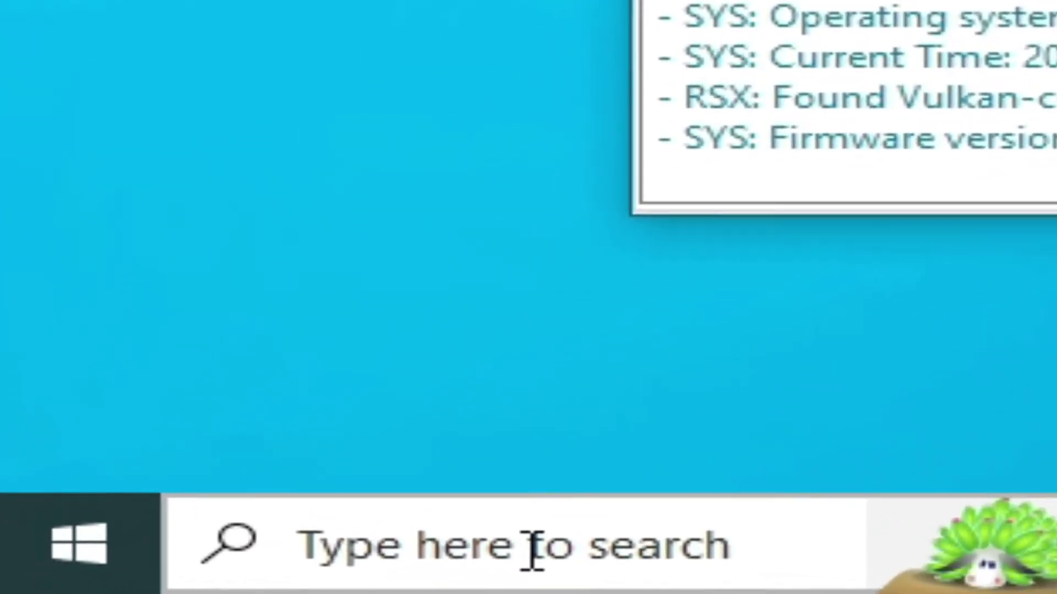
Open the Windows Settings app and show the system's Sound settings
{"action": "left_click", "coordinate": [532, 551]}
{"action": "type", "text": "settings"}
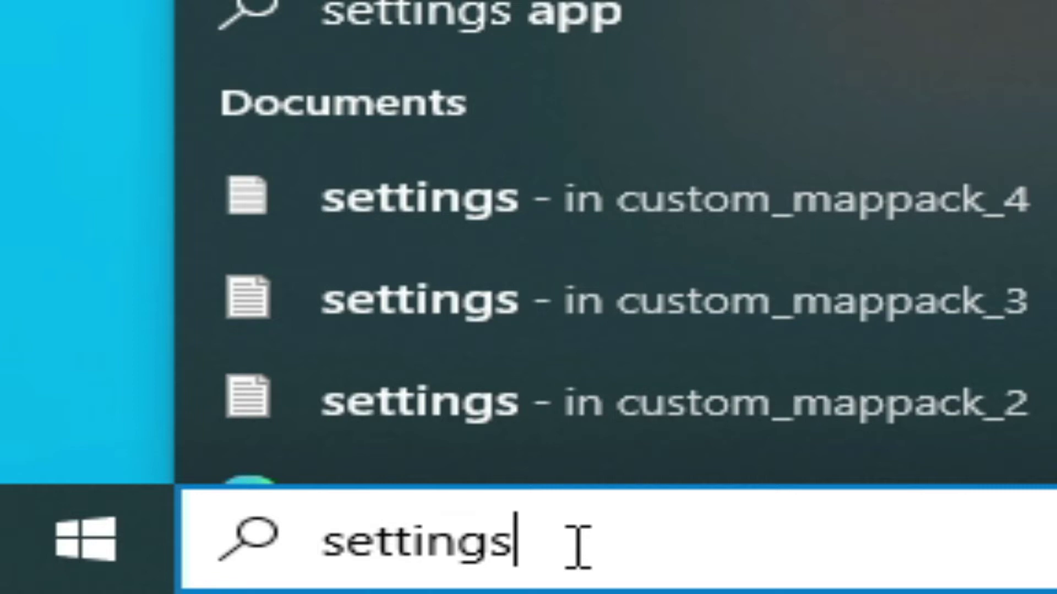
{"action": "key", "text": "Return"}
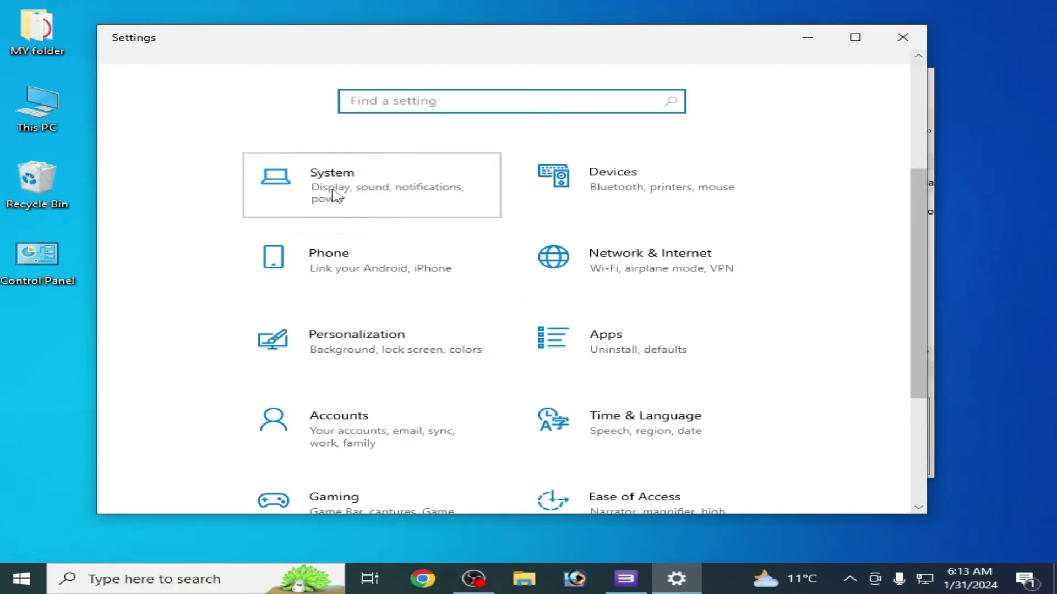
{"action": "left_click", "coordinate": [336, 196]}
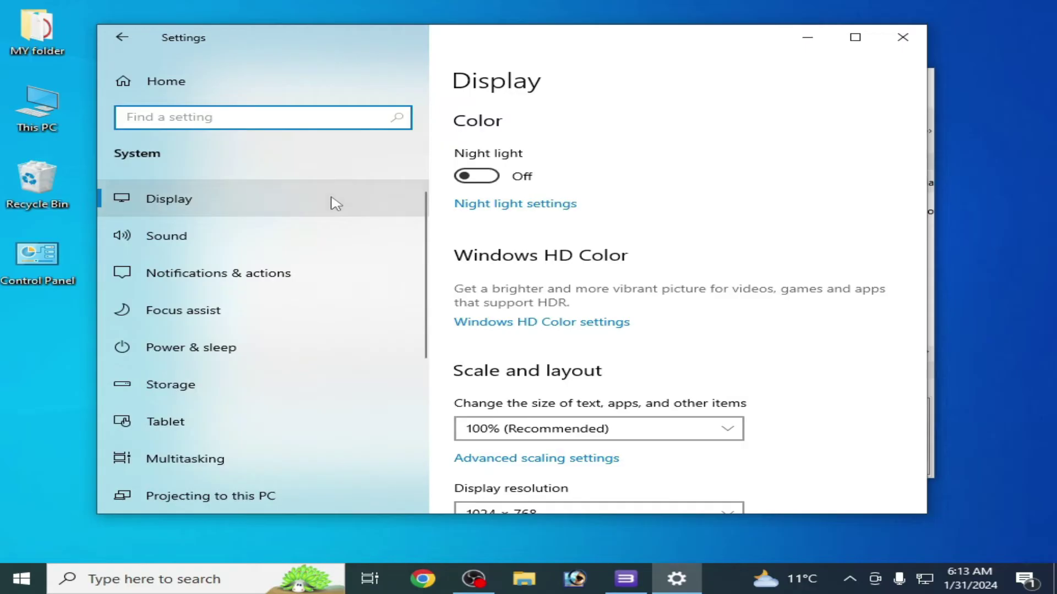
{"action": "left_click", "coordinate": [184, 245]}
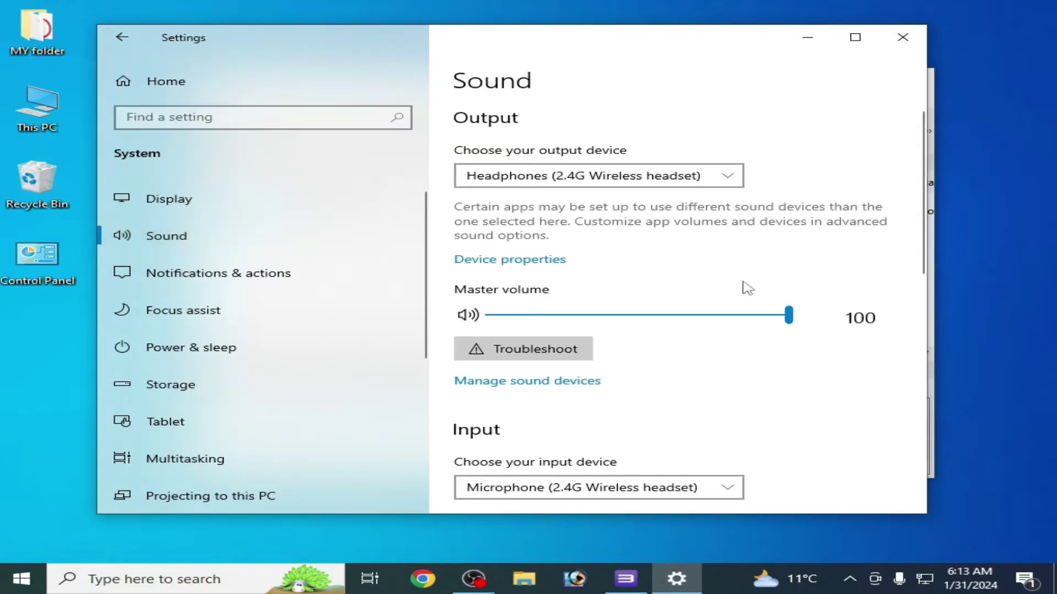
{"action": "left_click_drag", "start_coordinate": [920, 218], "coordinate": [925, 270]}
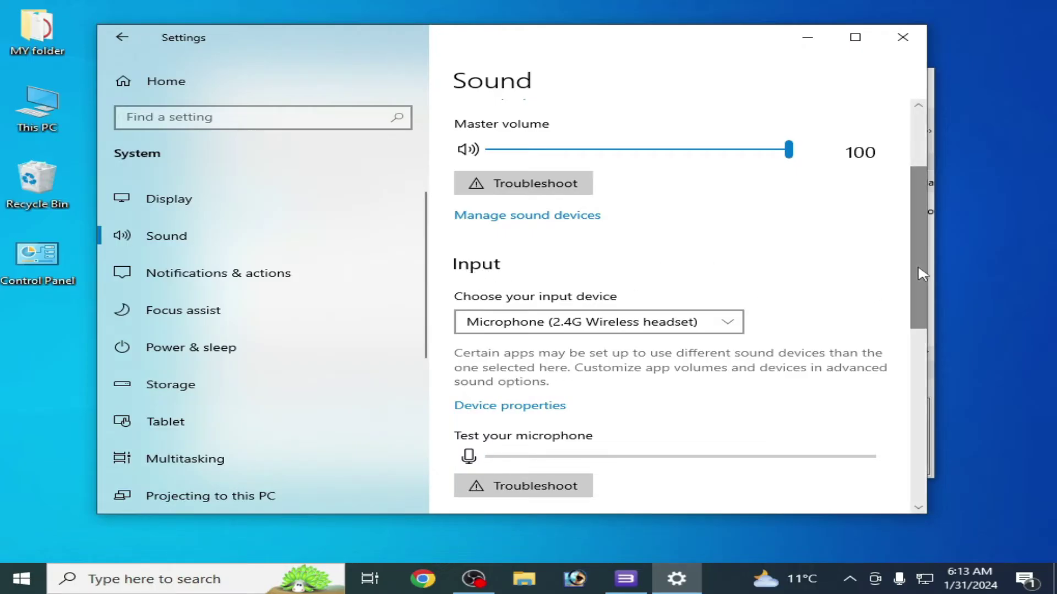
{"action": "left_click", "coordinate": [542, 410]}
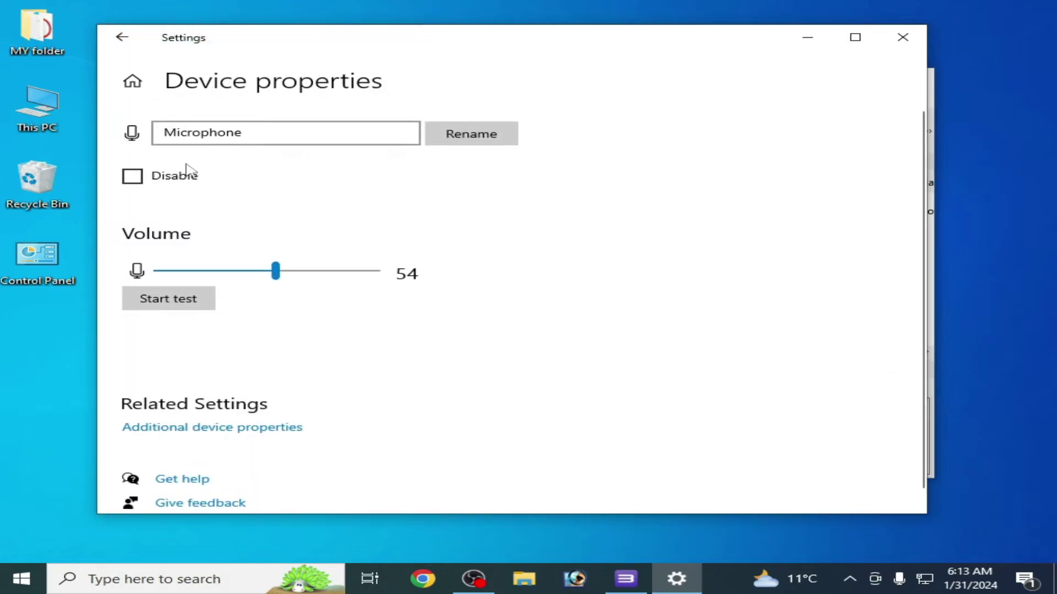
{"action": "left_click", "coordinate": [116, 38]}
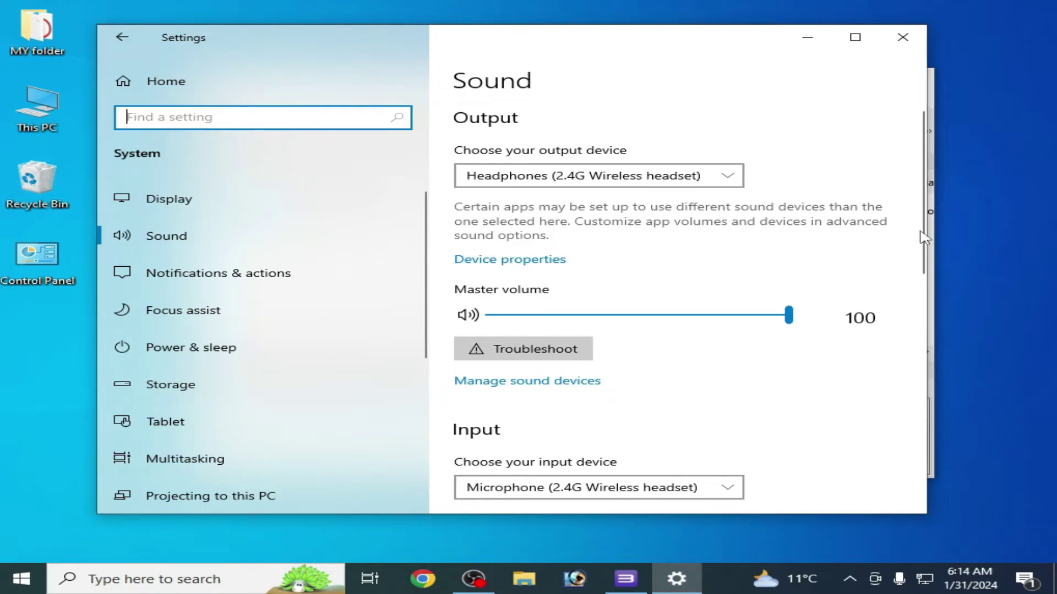
Disable the headset microphone in the input device's properties and close Windows Settings
{"action": "scroll", "coordinate": [920, 230], "scroll_direction": "down", "scroll_amount": 3}
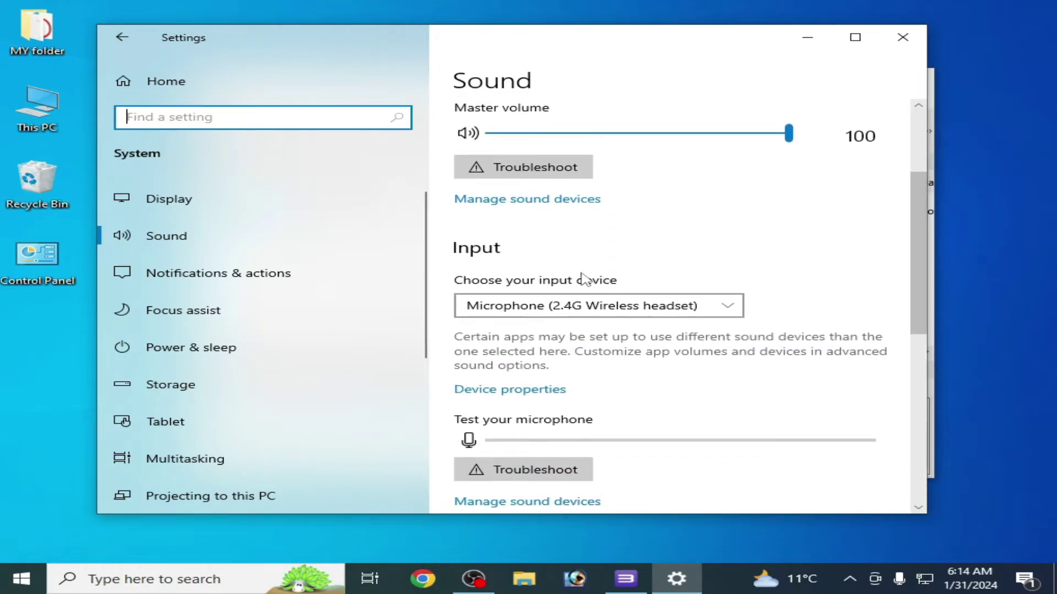
{"action": "left_click", "coordinate": [520, 391]}
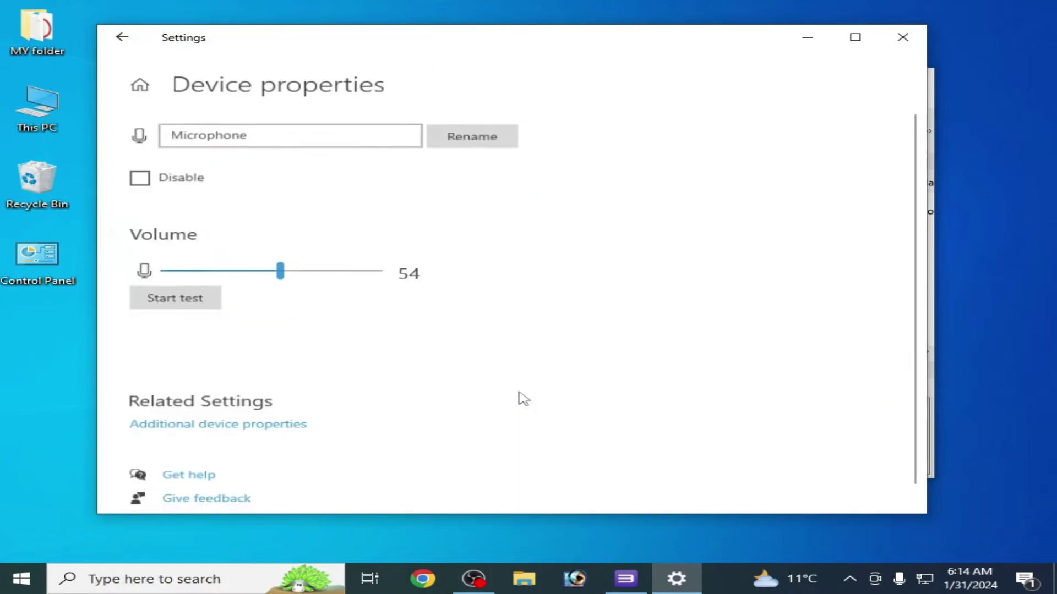
{"action": "left_click", "coordinate": [141, 182]}
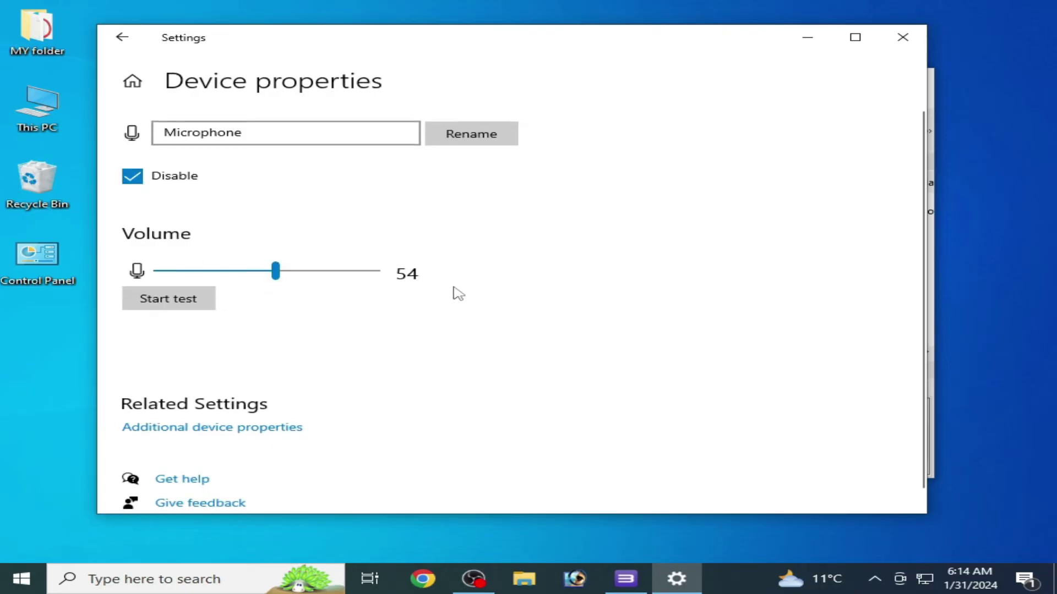
{"action": "key", "text": "alt+F4"}
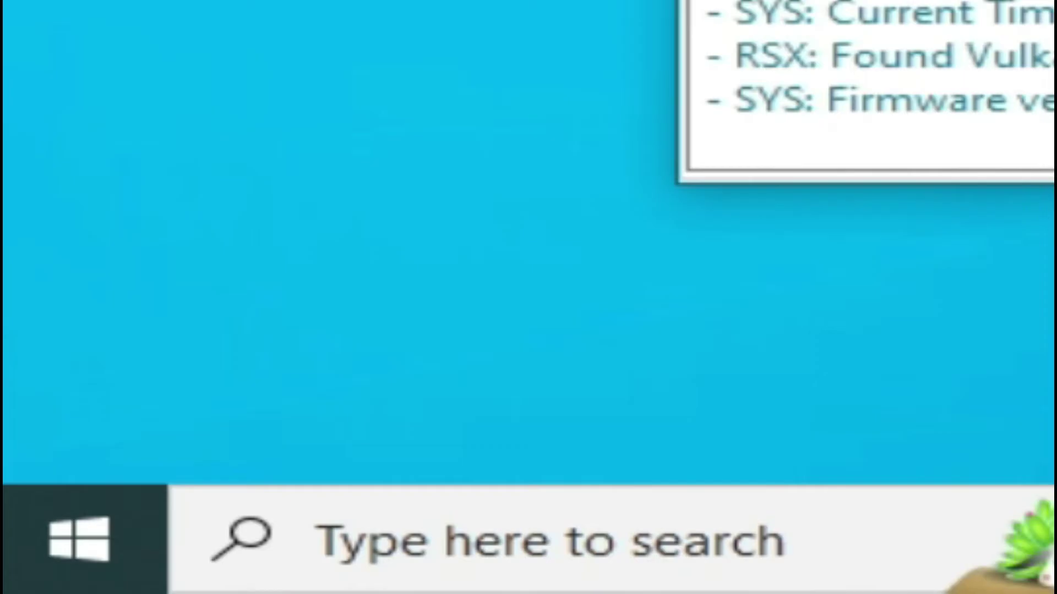
Run dxdiag, examine the system information and the display device and driver details, and exit the tool
{"action": "left_click", "coordinate": [363, 551]}
{"action": "type", "text": "dxdi"}
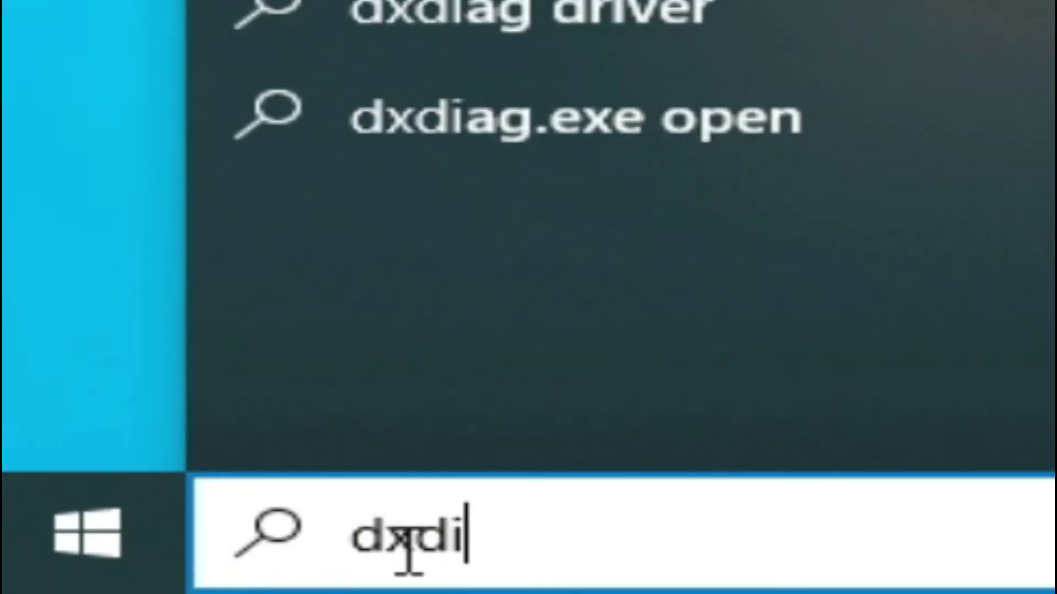
{"action": "type", "text": "ag"}
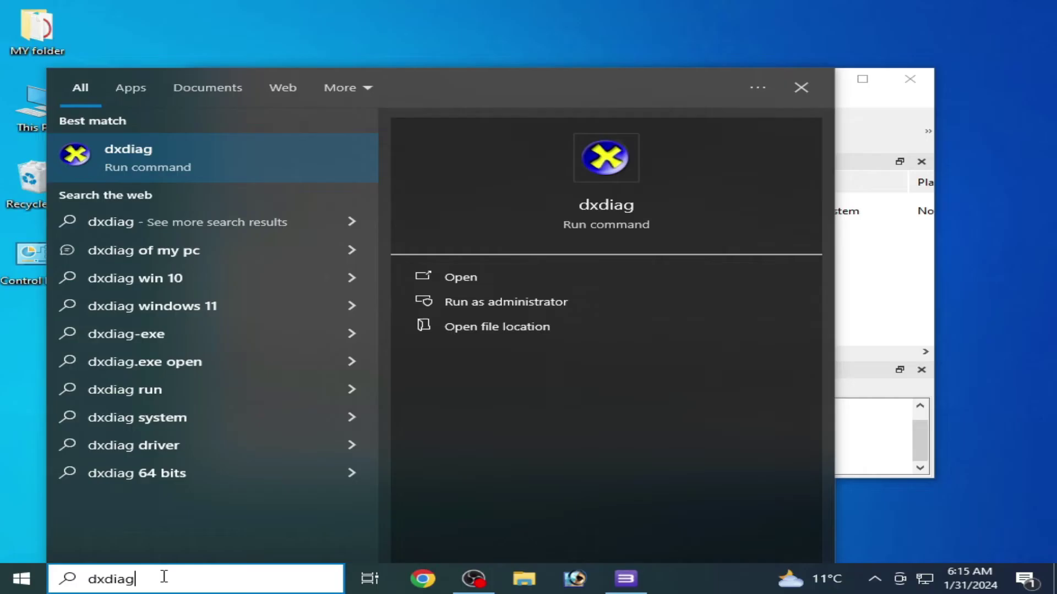
{"action": "key", "text": "Return"}
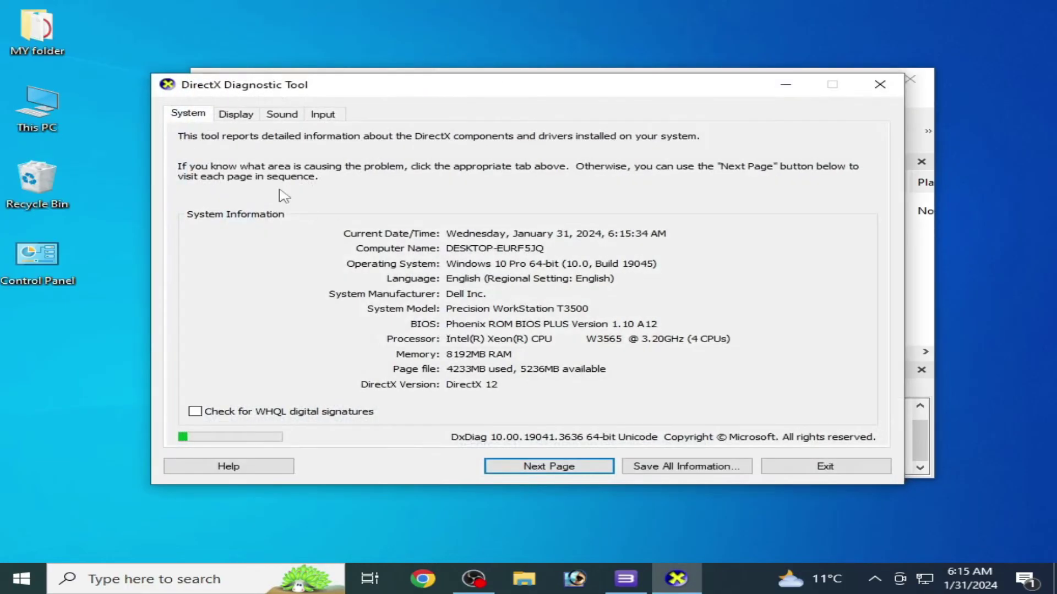
{"action": "left_click", "coordinate": [243, 122]}
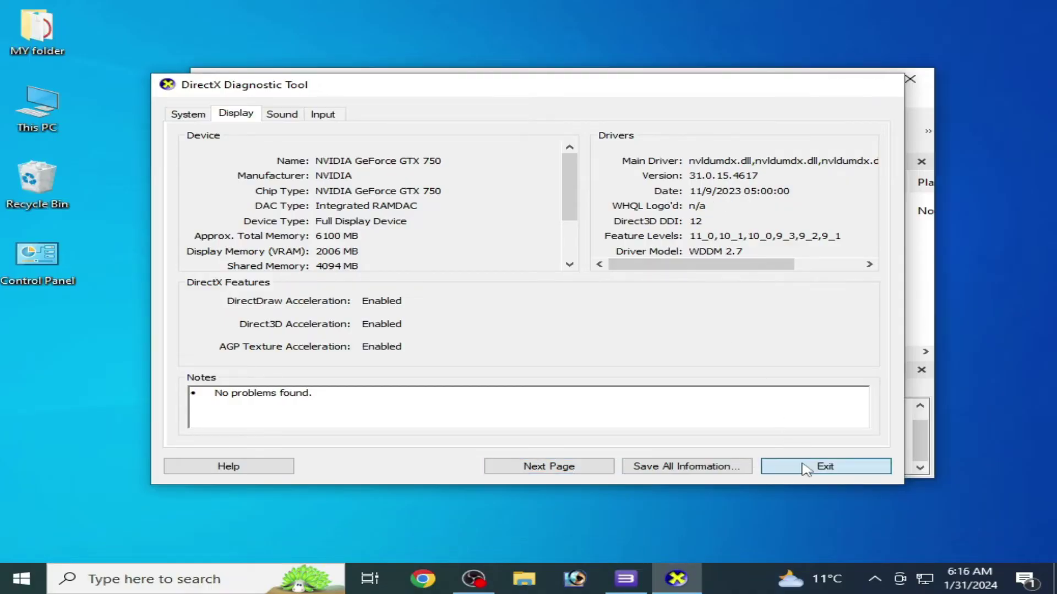
{"action": "left_click", "coordinate": [802, 466]}
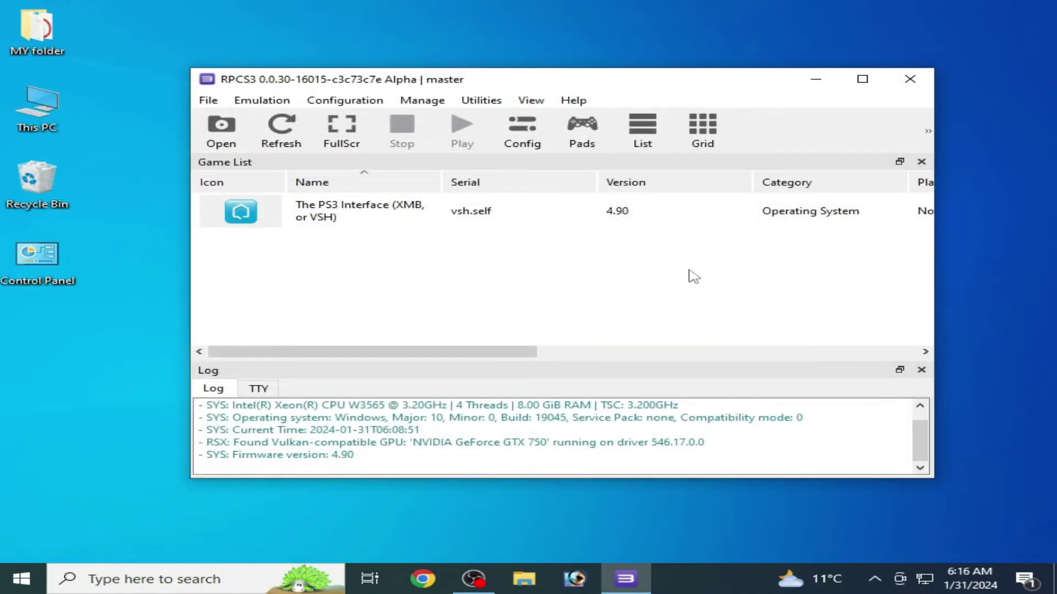
{"action": "left_click", "coordinate": [221, 102]}
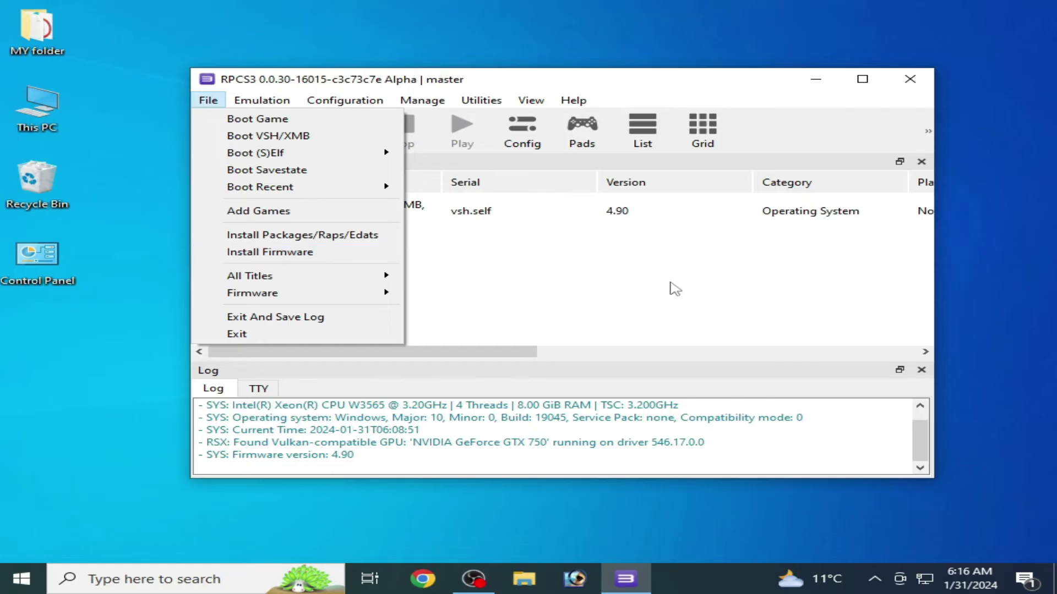
{"action": "left_click", "coordinate": [675, 289]}
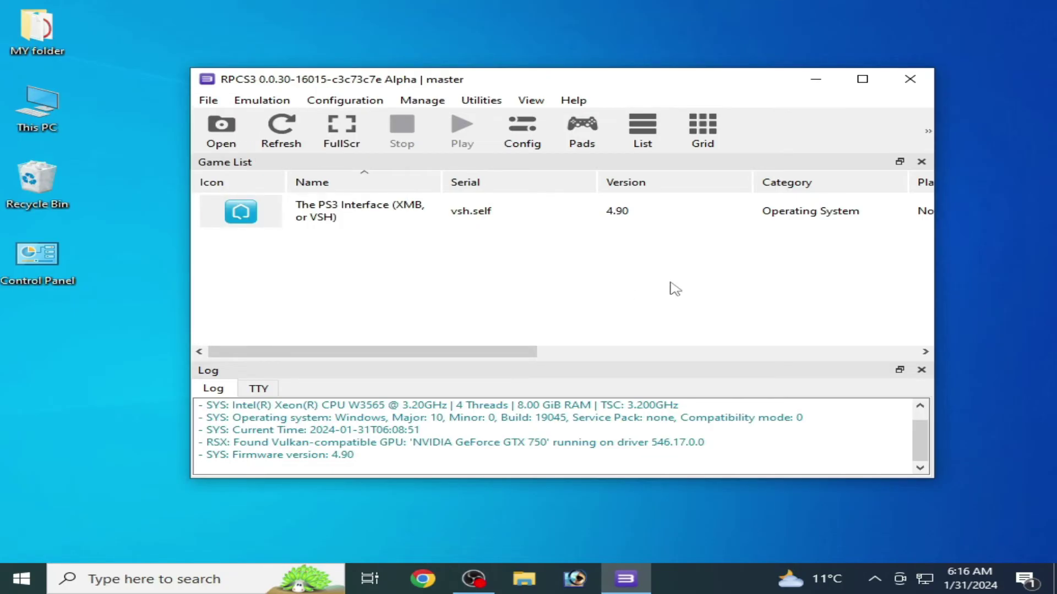